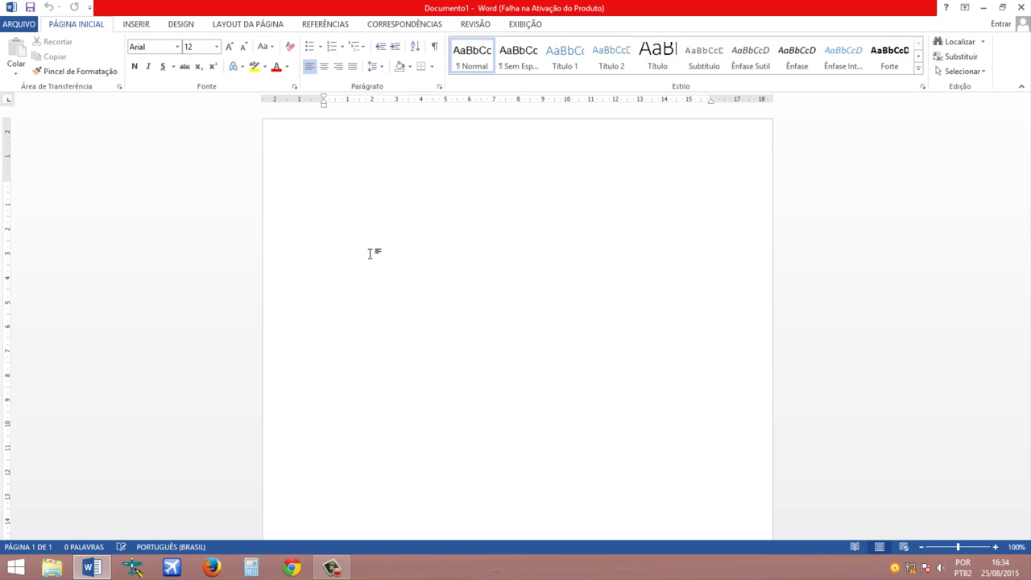
# Step: Open Etiquetas and enter the address 'Tech Tutors / youtube.com/tutochannelbr' in the Endereço box
pyautogui.click(397, 26)
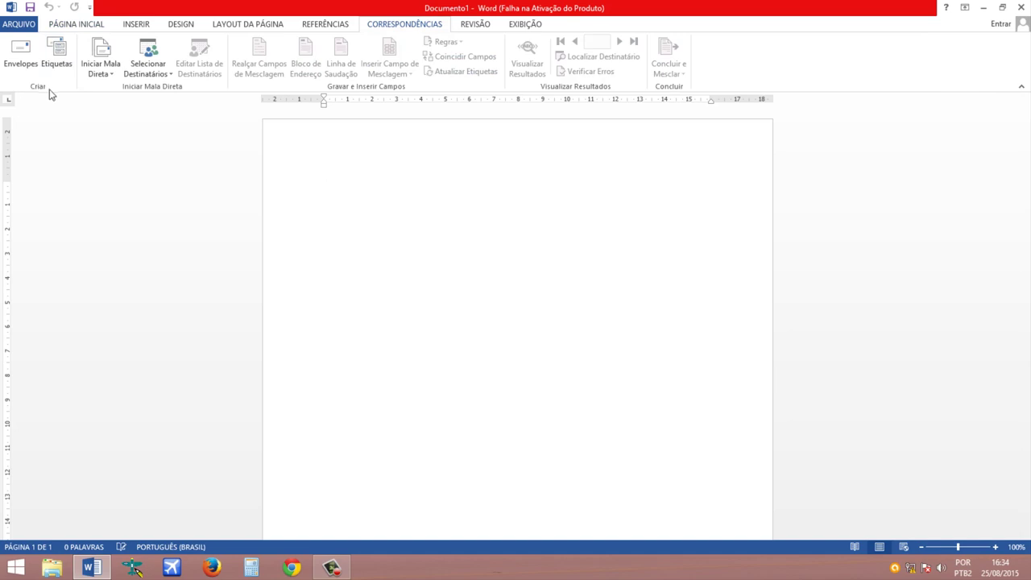
pyautogui.click(58, 63)
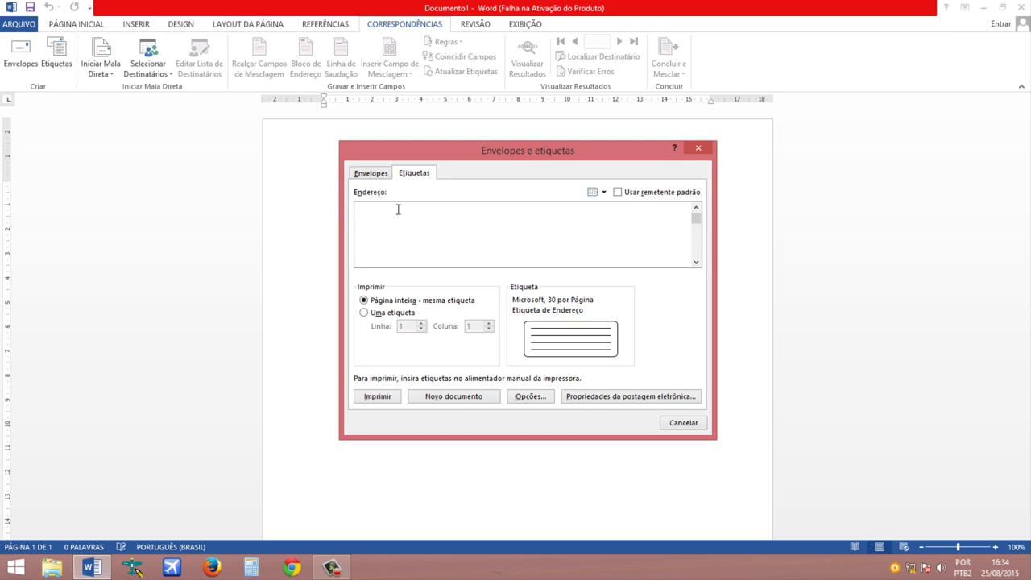
pyautogui.write('Ta')
pyautogui.write('channelbr')
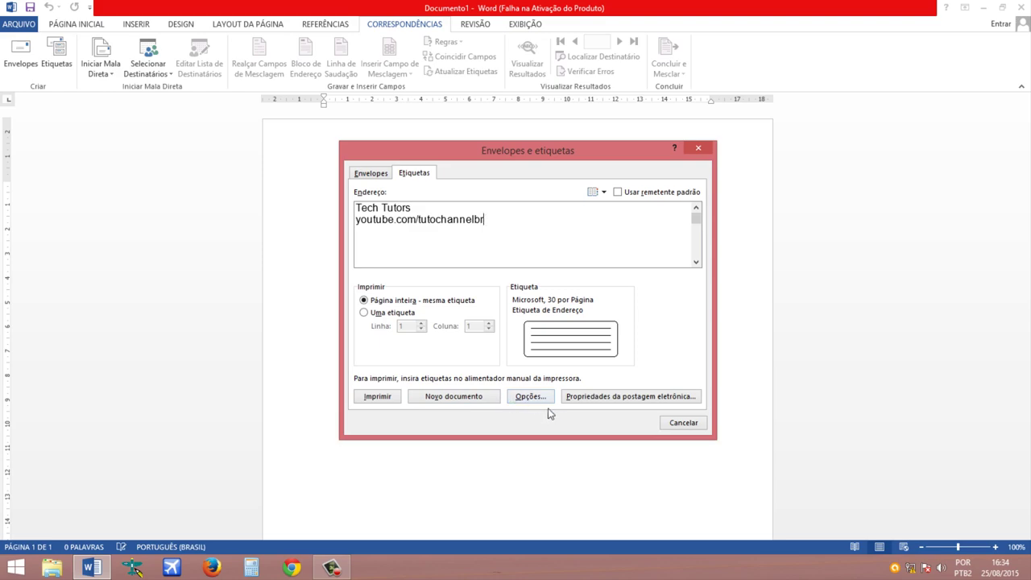
pyautogui.click(539, 403)
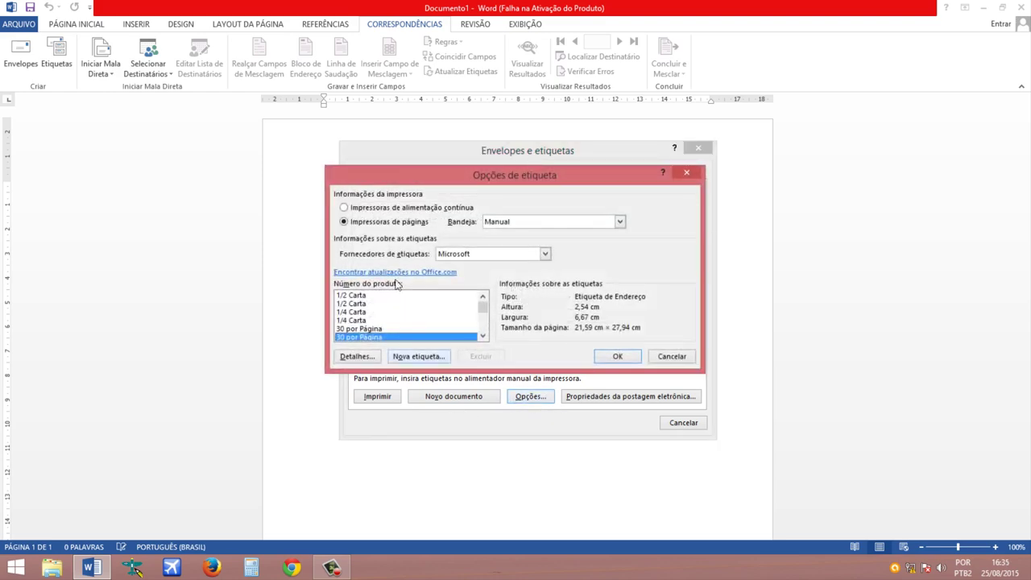
pyautogui.moveTo(542, 190); pyautogui.dragTo(553, 154)
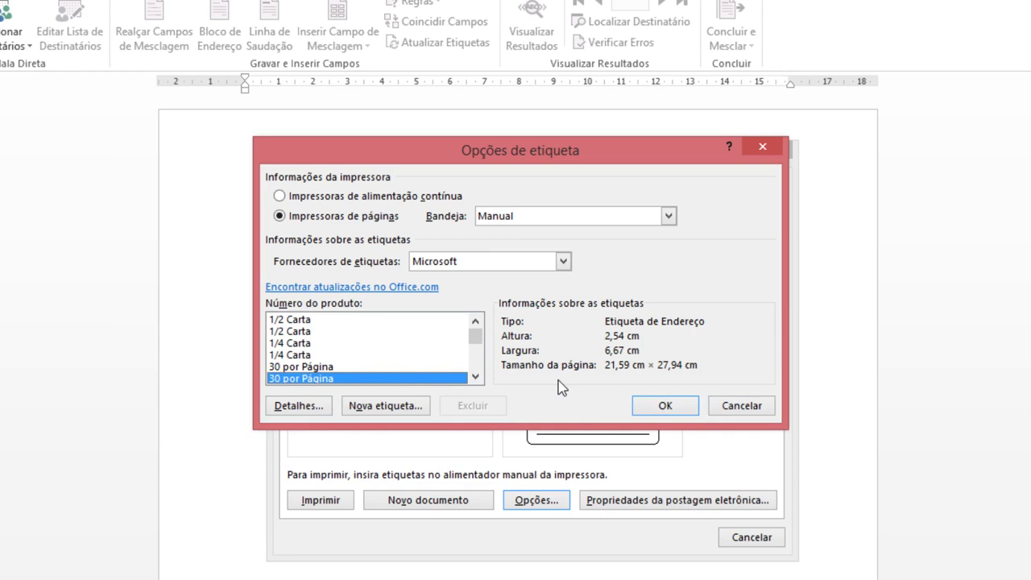
pyautogui.click(430, 268)
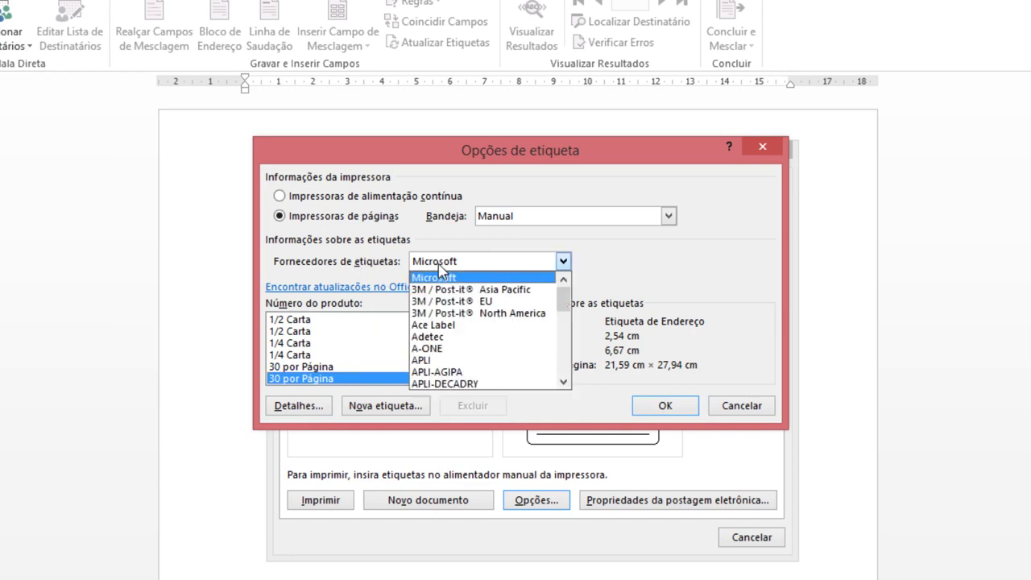
pyautogui.click(489, 265)
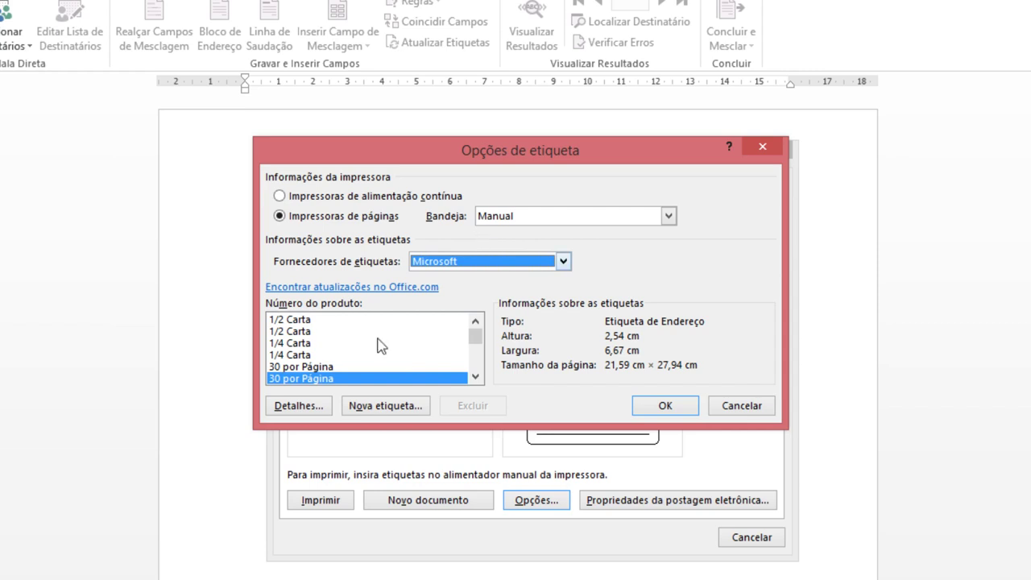
pyautogui.click(310, 378)
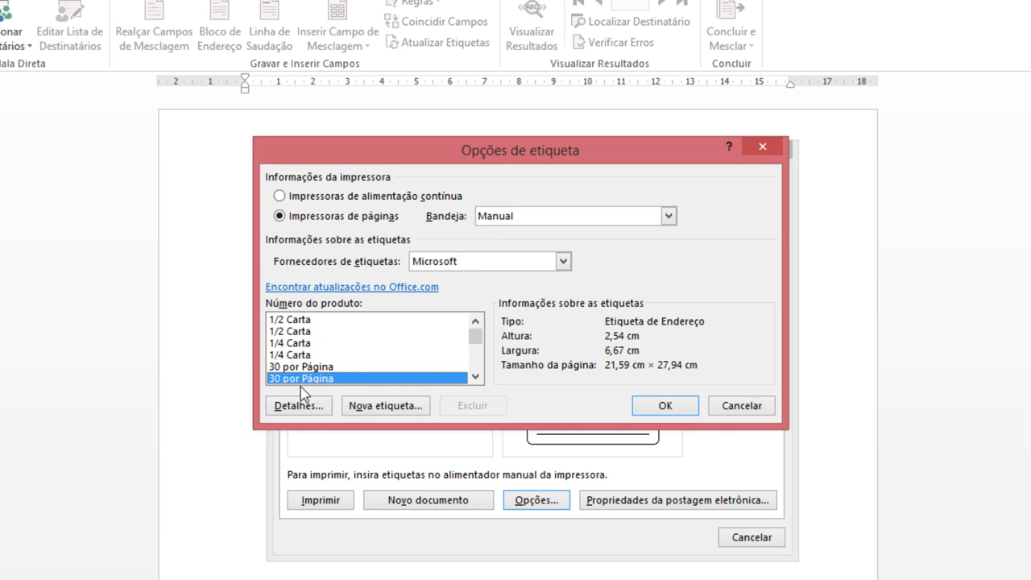
pyautogui.click(640, 409)
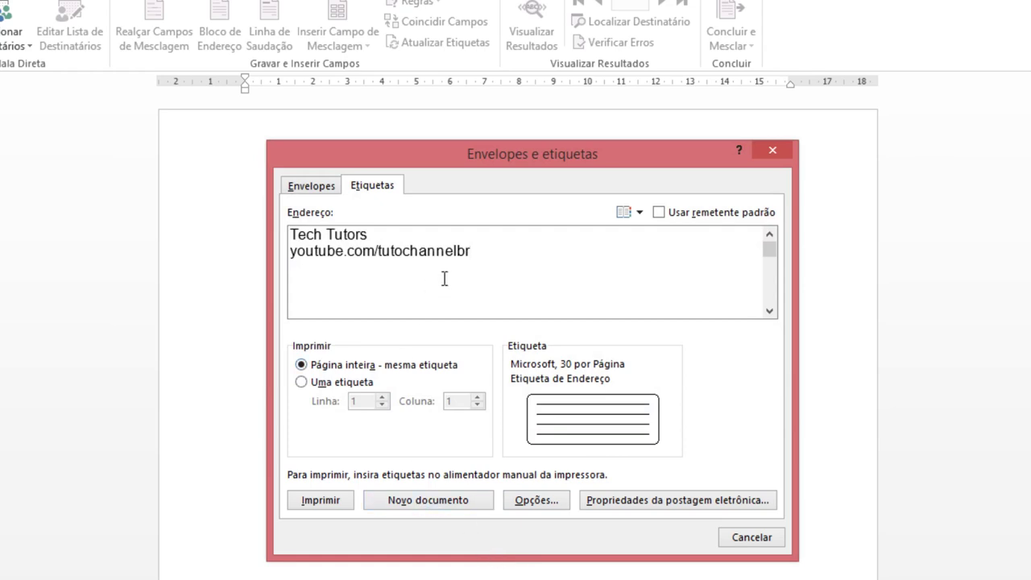
# Step: Generate a new document, Etiquetas2, filled with a full sheet of Tech Tutors labels
pyautogui.hotkey('ctrl', 'a')
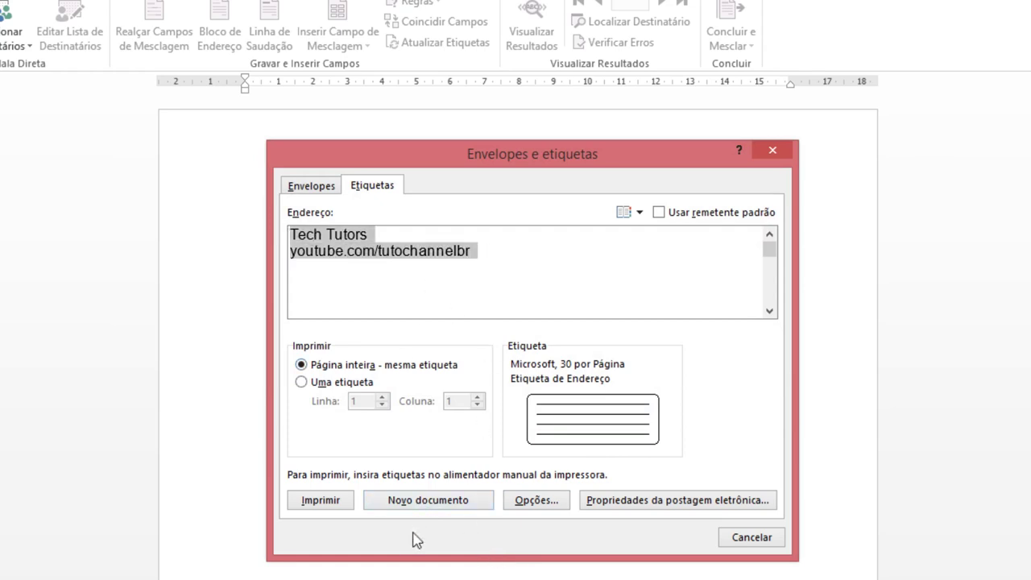
pyautogui.click(442, 473)
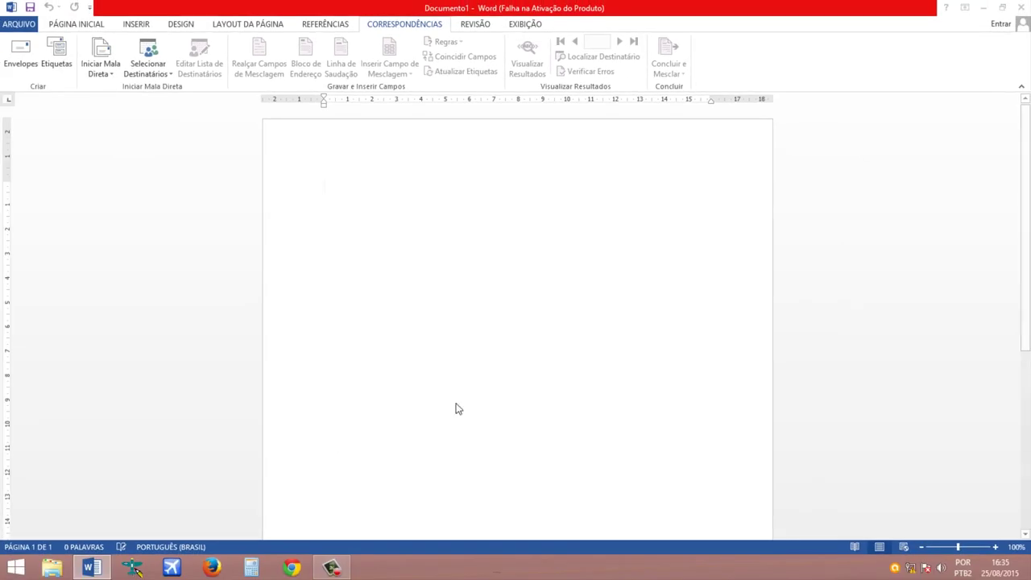
pyautogui.scroll(-5, 637, 485)
pyautogui.scroll(4, 636, 484)
pyautogui.click(520, 336)
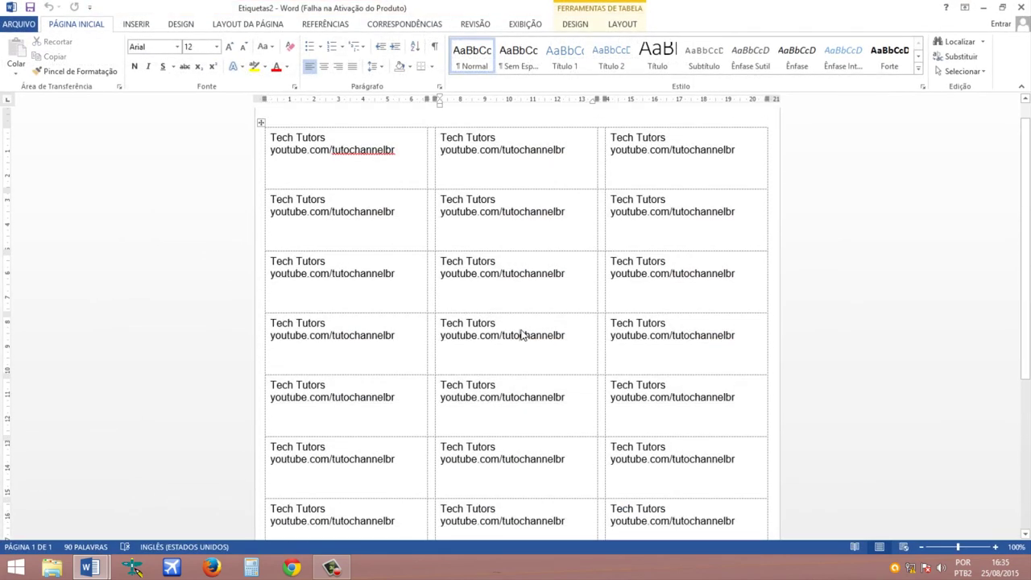
pyautogui.scroll(1, 563, 339)
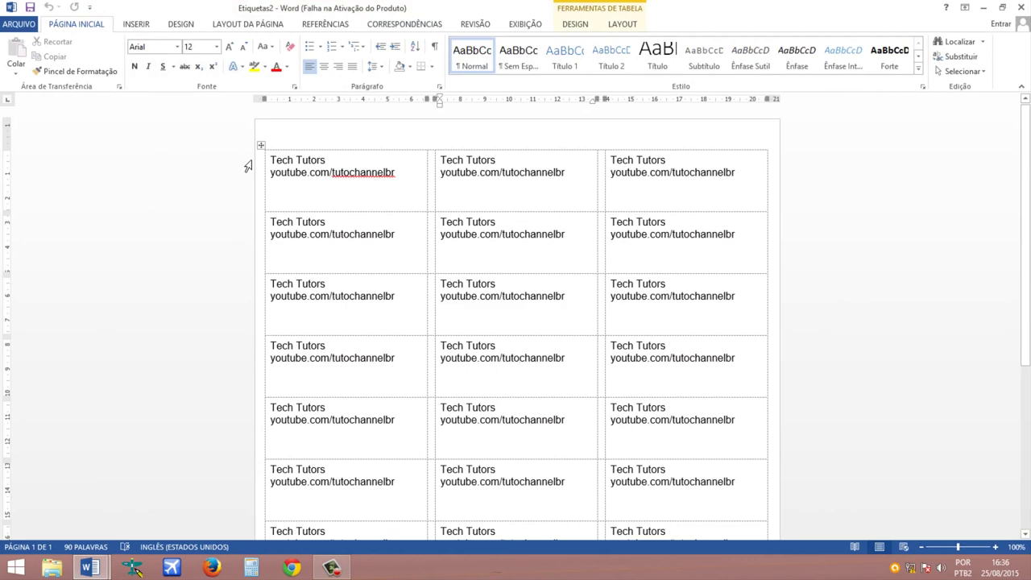
# Step: Select every label in the new label table
pyautogui.moveTo(248, 166); pyautogui.dragTo(354, 536)
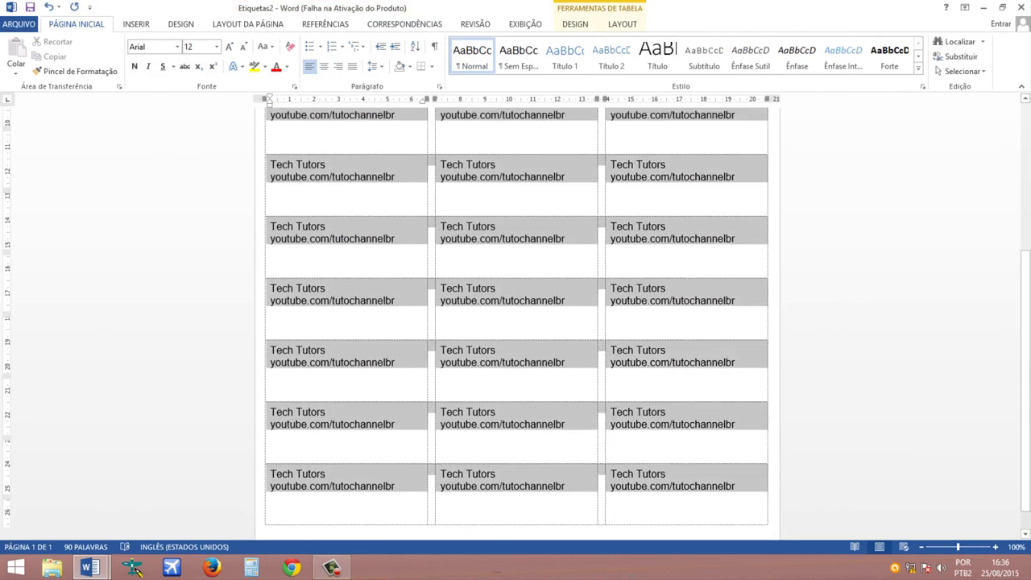
pyautogui.scroll(-1, 741, 488)
pyautogui.moveTo(743, 487); pyautogui.dragTo(742, 483)
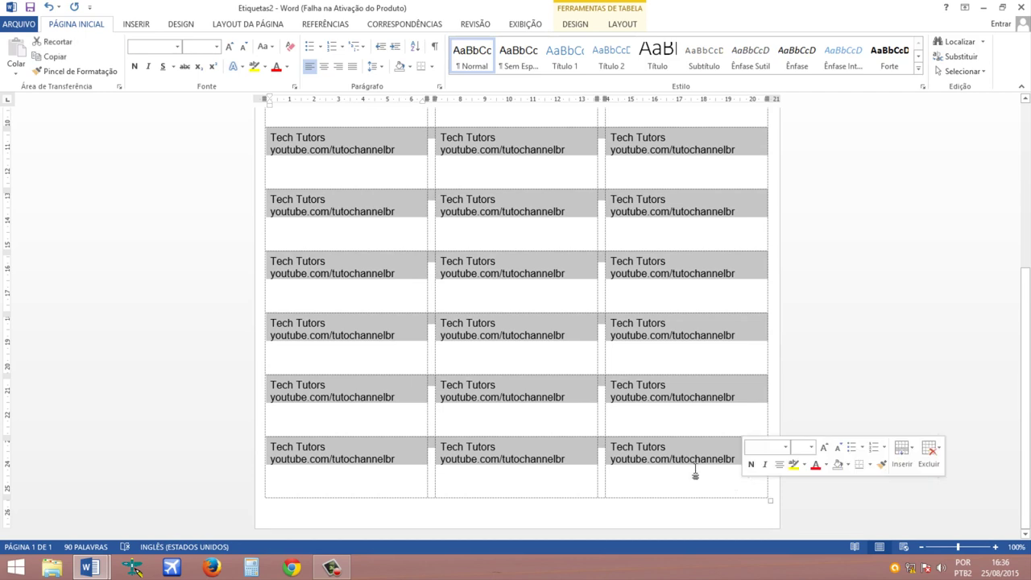
# Step: Try a 2,6 cm row height and several column widths, then restore full-width columns
pyautogui.click(624, 28)
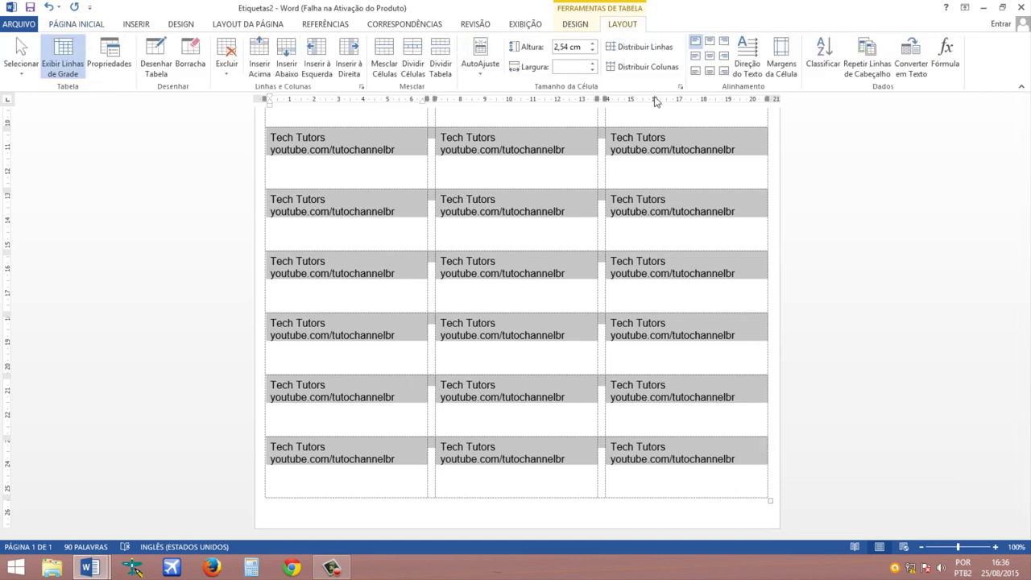
pyautogui.scroll(10, 633, 242)
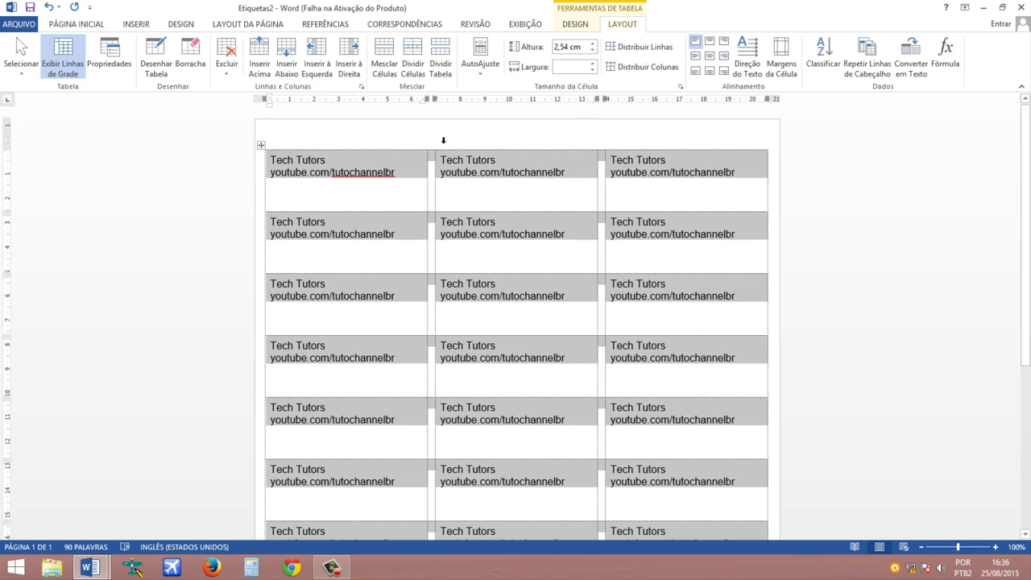
pyautogui.click(575, 24)
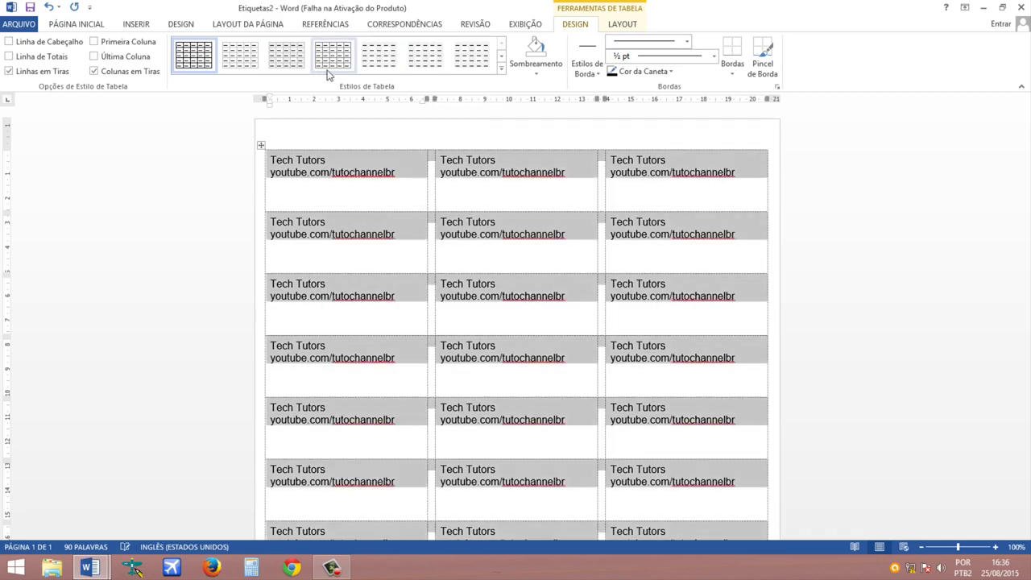
pyautogui.click(623, 25)
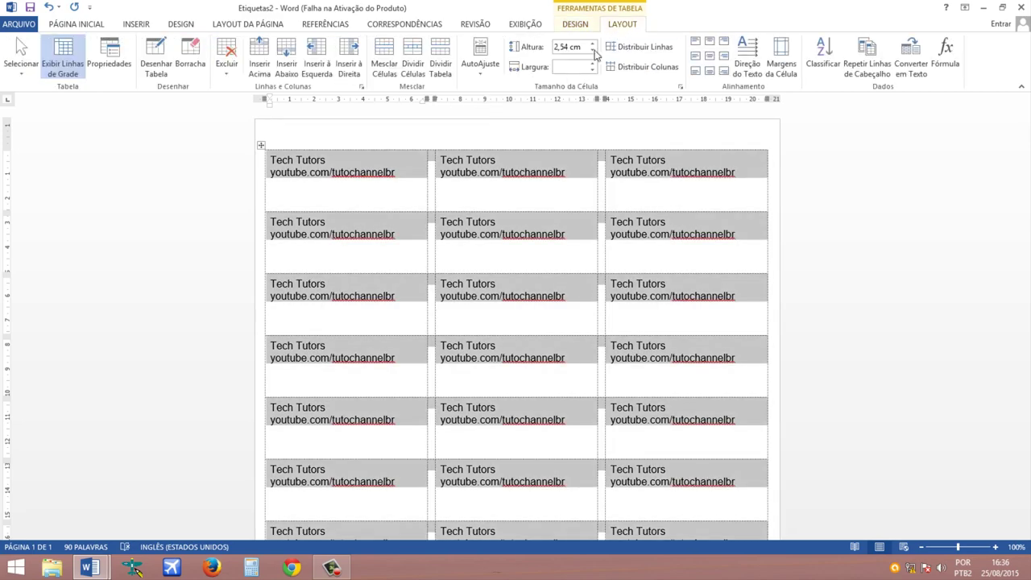
pyautogui.click(592, 44)
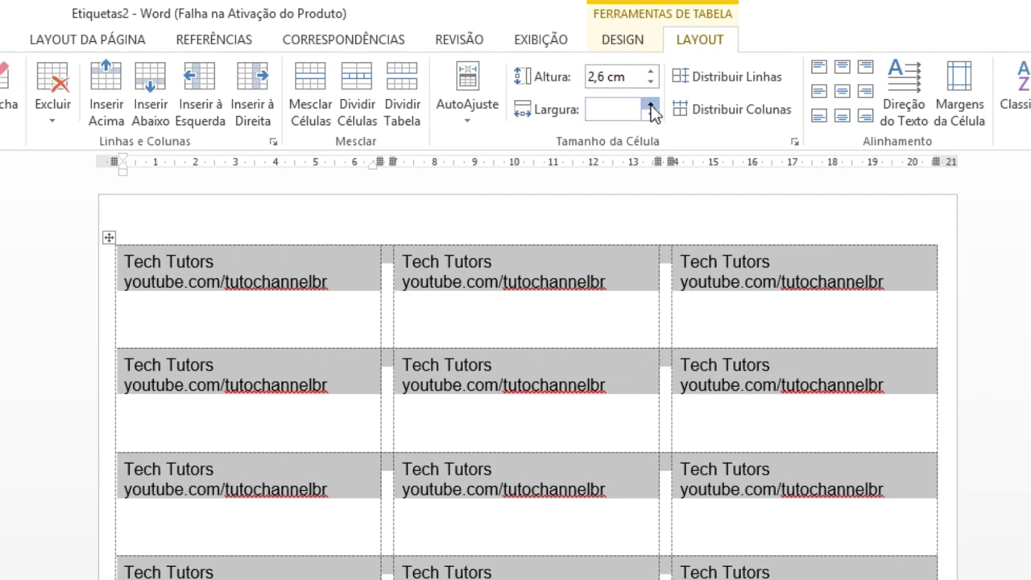
pyautogui.click(650, 105)
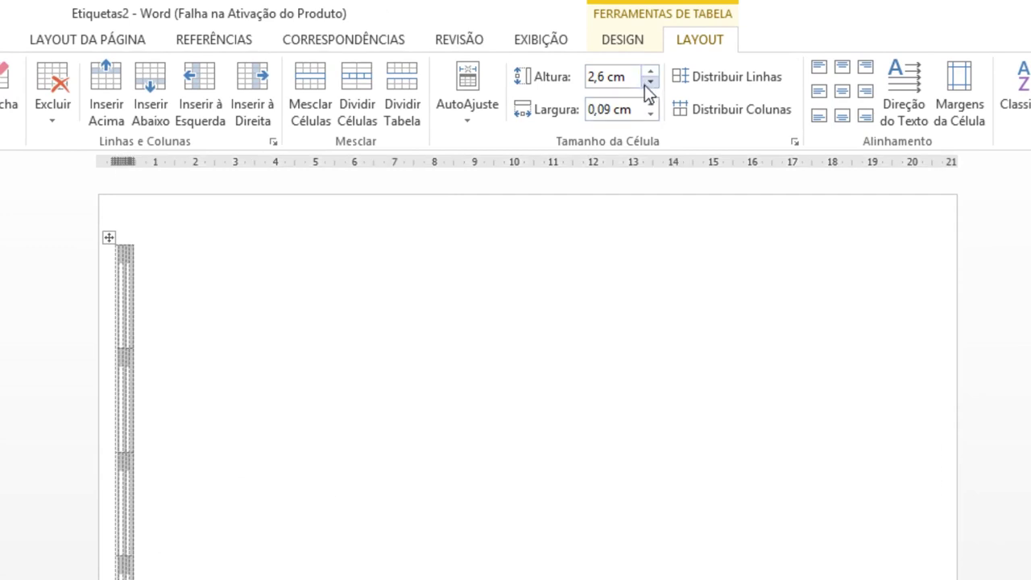
pyautogui.click(652, 106)
pyautogui.click(651, 114)
pyautogui.click(651, 105)
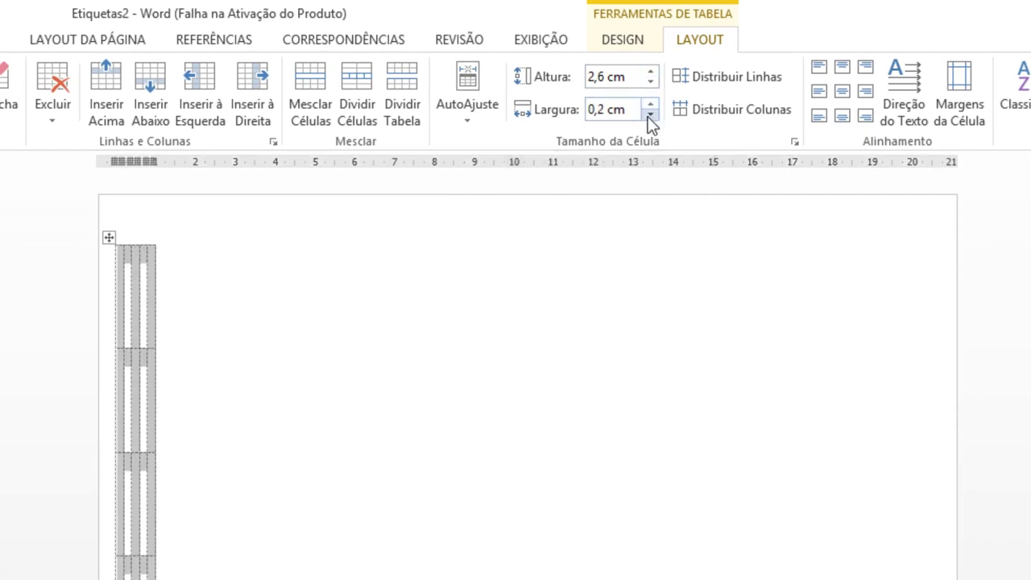
pyautogui.click(651, 113)
pyautogui.click(649, 106)
pyautogui.click(649, 106)
pyautogui.click(649, 113)
pyautogui.click(649, 106)
pyautogui.click(649, 111)
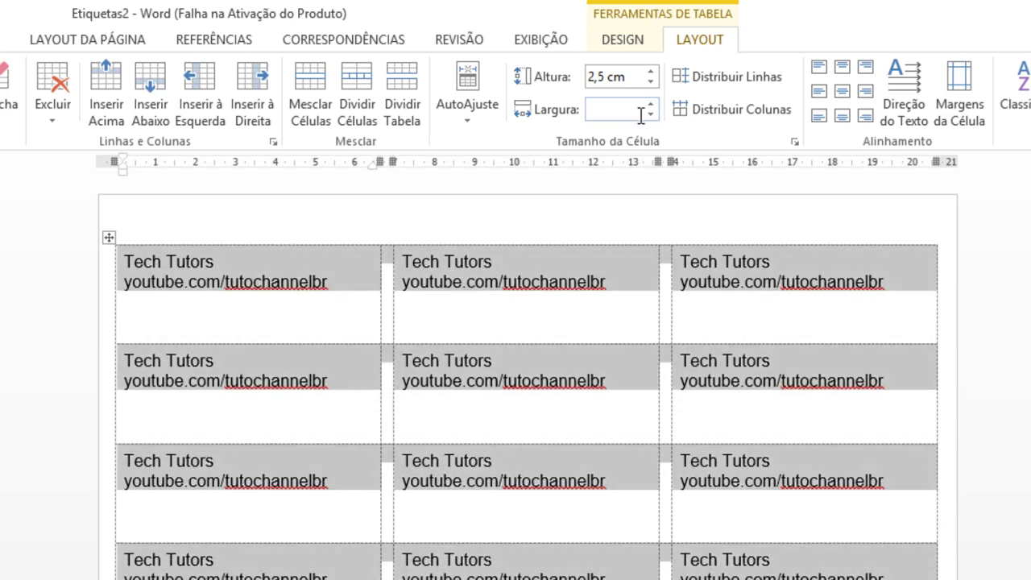
# Step: Return the row height to 2,5 cm and center the label text both ways
pyautogui.click(650, 72)
pyautogui.click(650, 82)
pyautogui.click(649, 71)
pyautogui.click(649, 71)
pyautogui.click(650, 82)
pyautogui.click(650, 82)
pyautogui.click(843, 92)
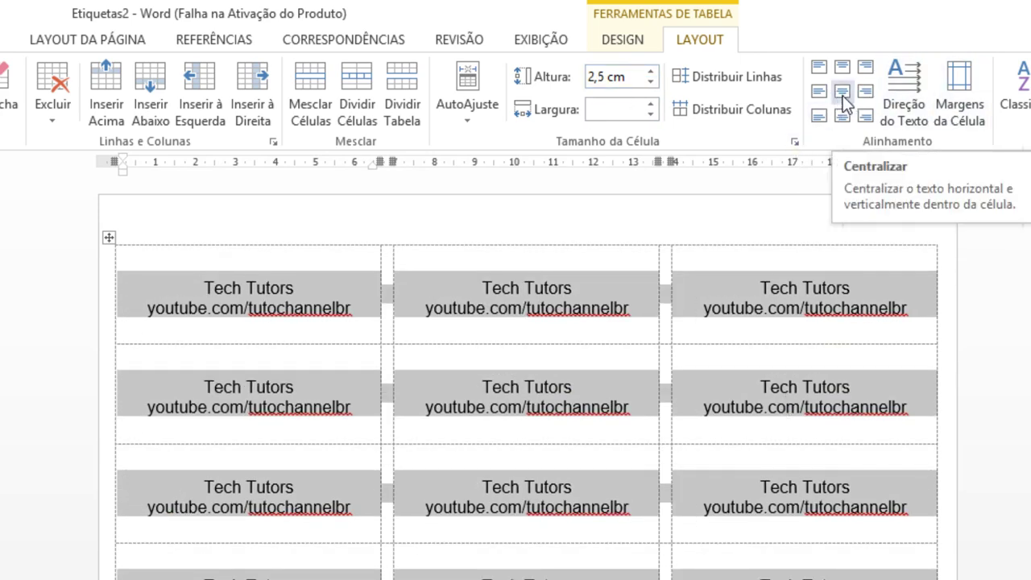
# Step: Try top and top-right alignments and vertical text, then revert to centred horizontal text
pyautogui.click(819, 67)
pyautogui.click(866, 67)
pyautogui.click(842, 68)
pyautogui.click(819, 67)
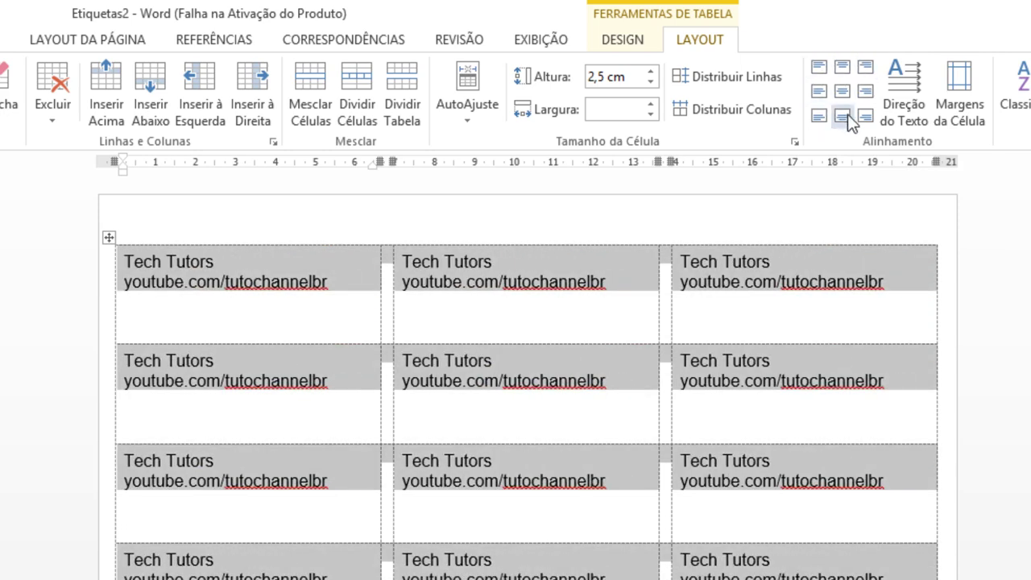
pyautogui.click(842, 92)
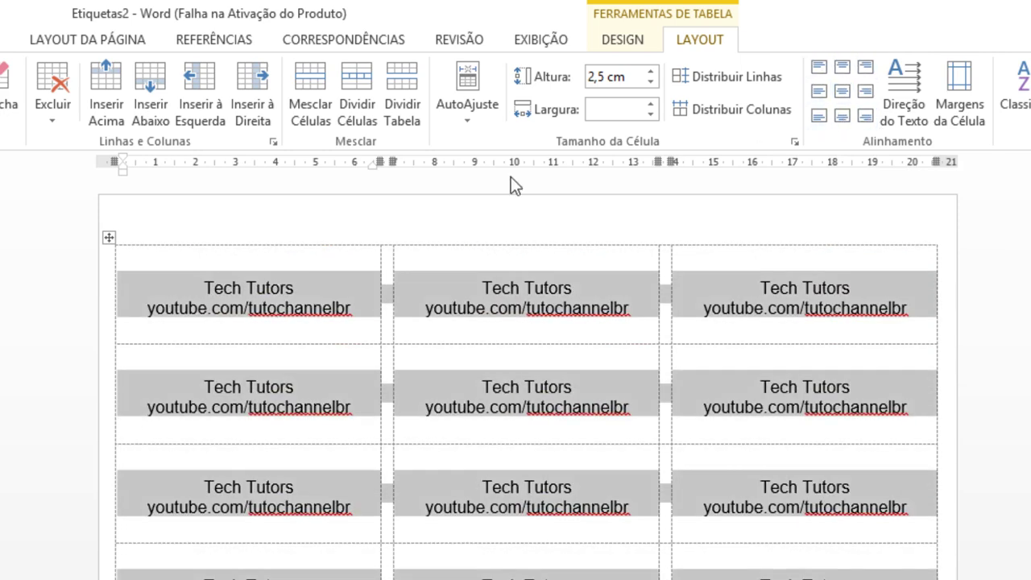
pyautogui.click(904, 117)
pyautogui.click(902, 115)
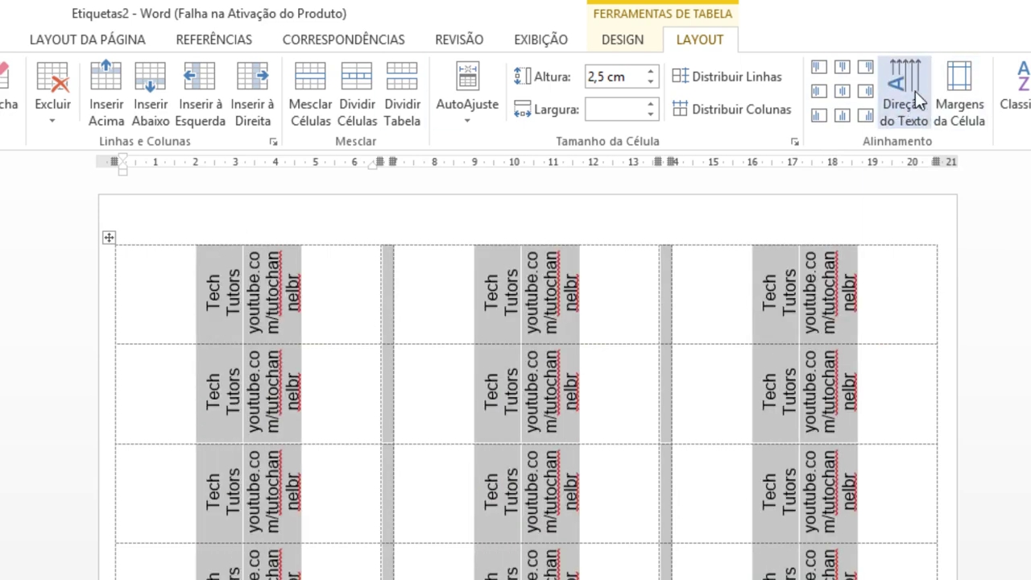
pyautogui.click(909, 109)
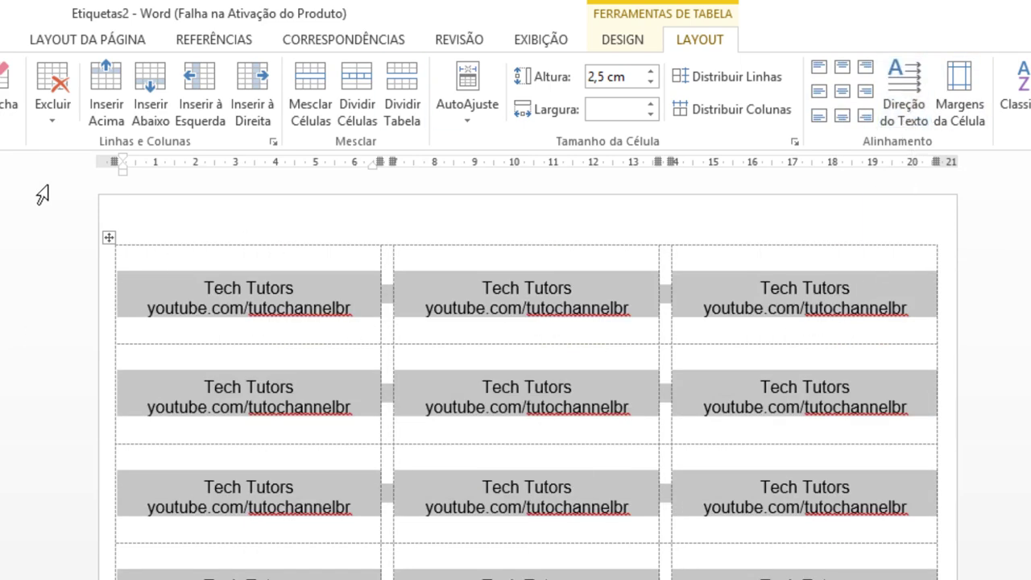
# Step: Reselect the whole label table and bring up the Página Inicial formatting options
pyautogui.click(260, 233)
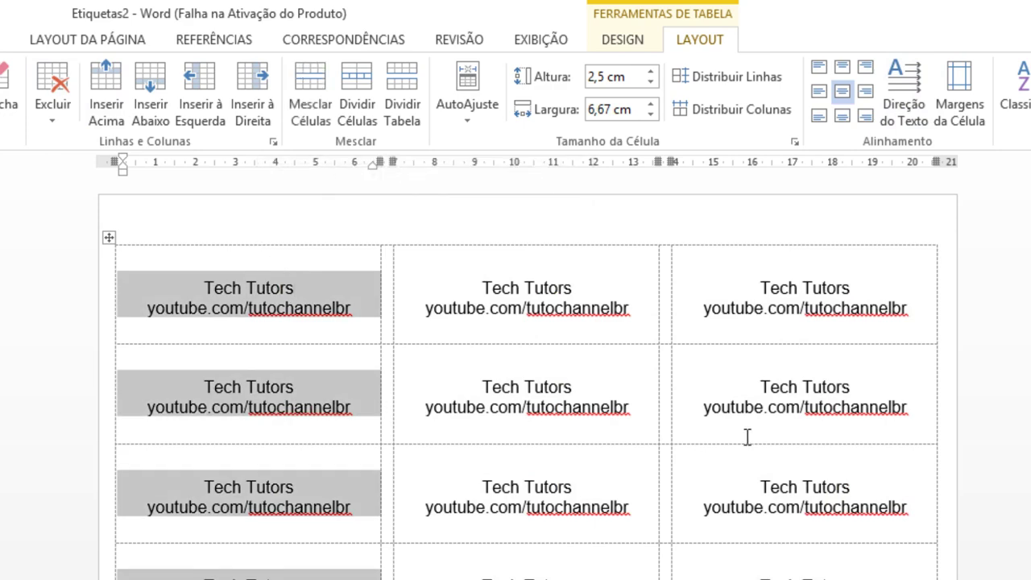
pyautogui.click(247, 288)
pyautogui.hotkey('ctrl', 'a')
pyautogui.scroll(-1, 430, 369)
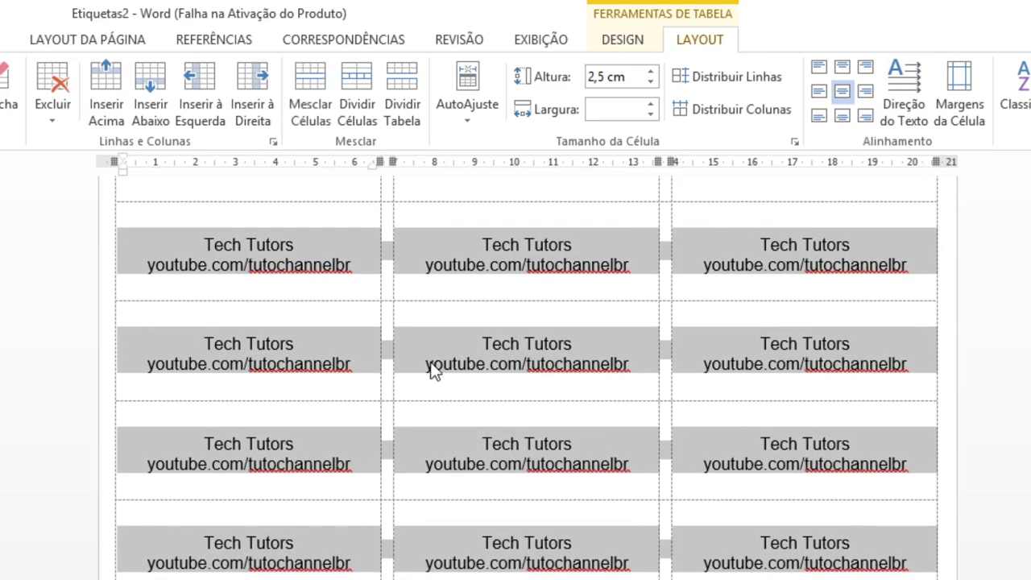
pyautogui.scroll(-1, 430, 368)
pyautogui.scroll(2, 498, 366)
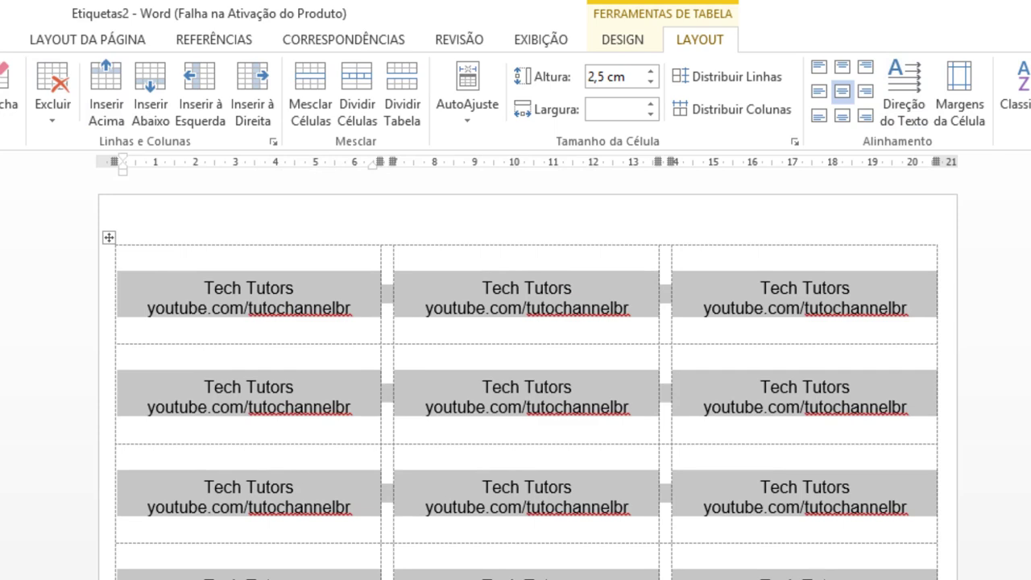
pyautogui.click(0, 40)
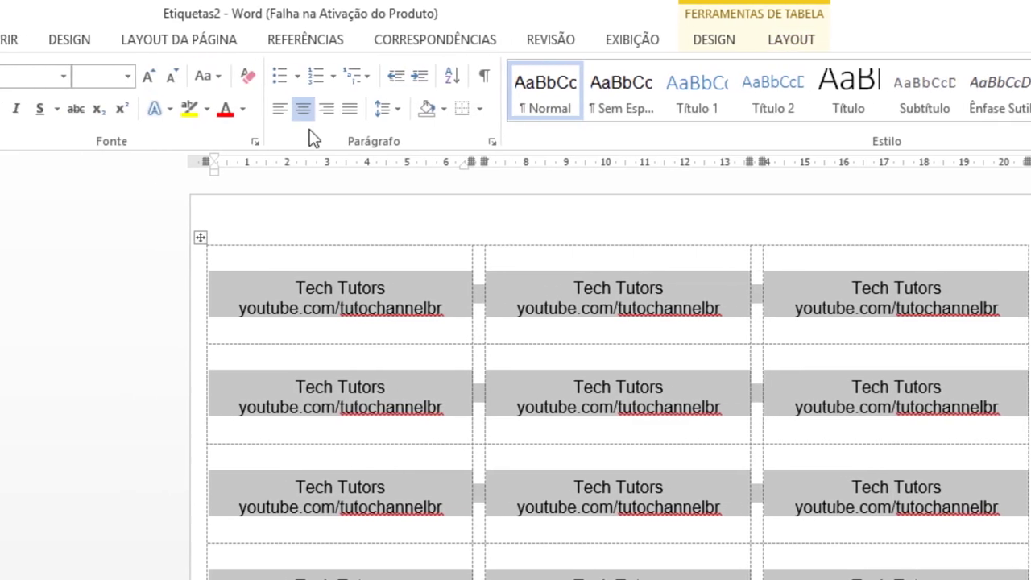
# Step: In Bordas e Sombreamento, choose a Caixa border with the longer-dashed line style
pyautogui.click(560, 113)
pyautogui.click(628, 521)
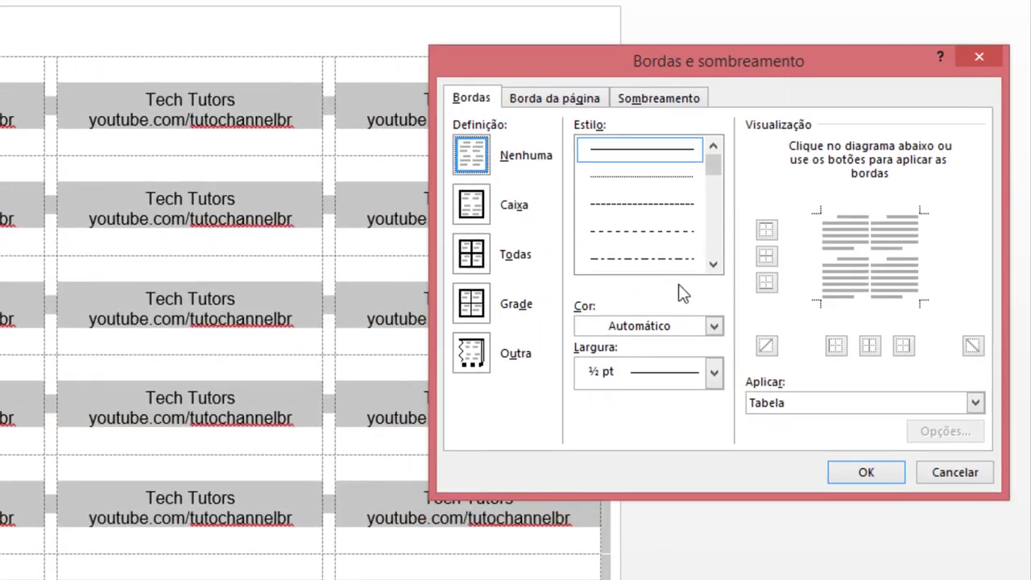
pyautogui.click(681, 232)
pyautogui.click(671, 206)
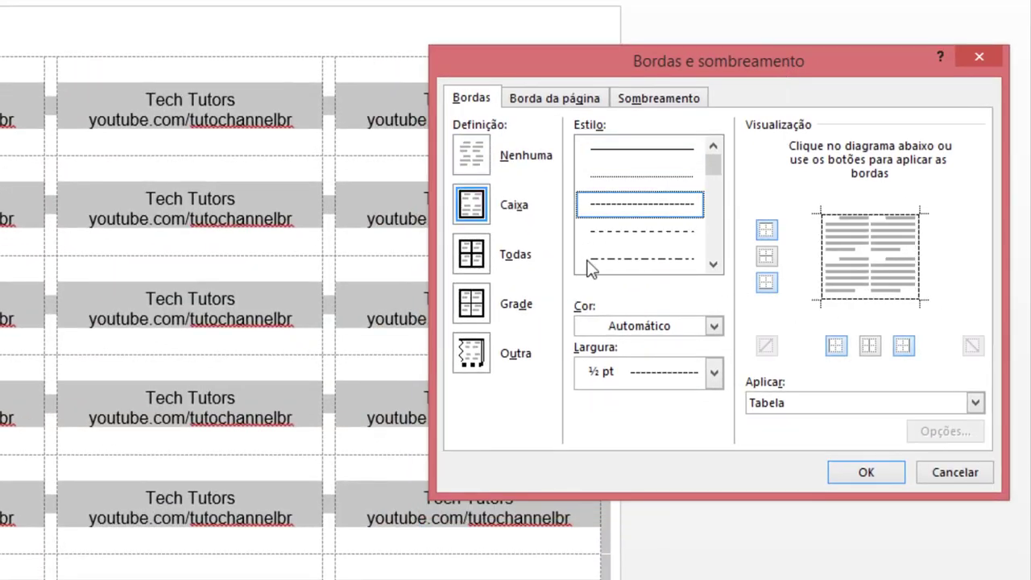
pyautogui.click(637, 232)
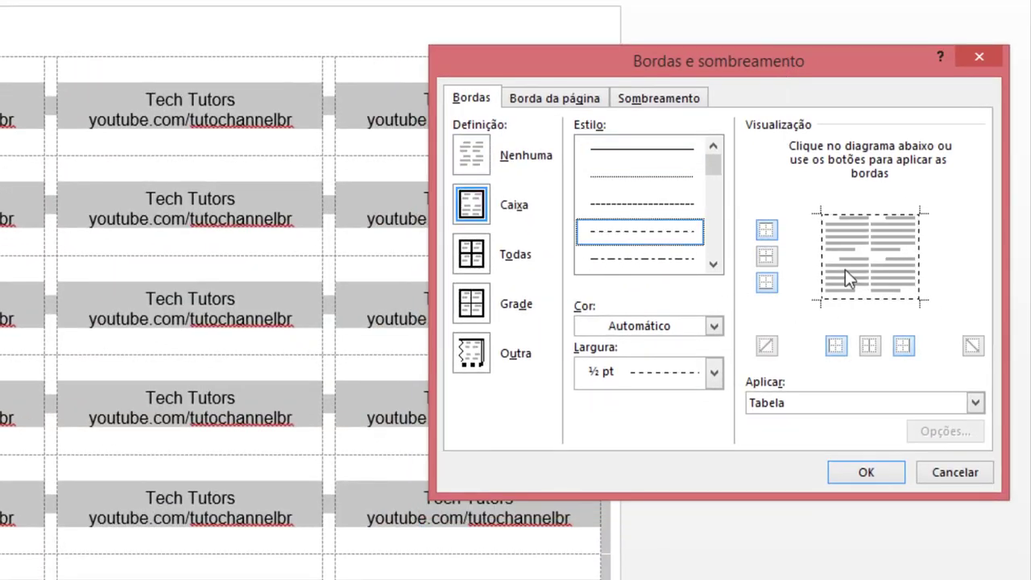
# Step: Add dashed inside horizontal and vertical borders and apply them to the table
pyautogui.click(869, 345)
pyautogui.click(766, 256)
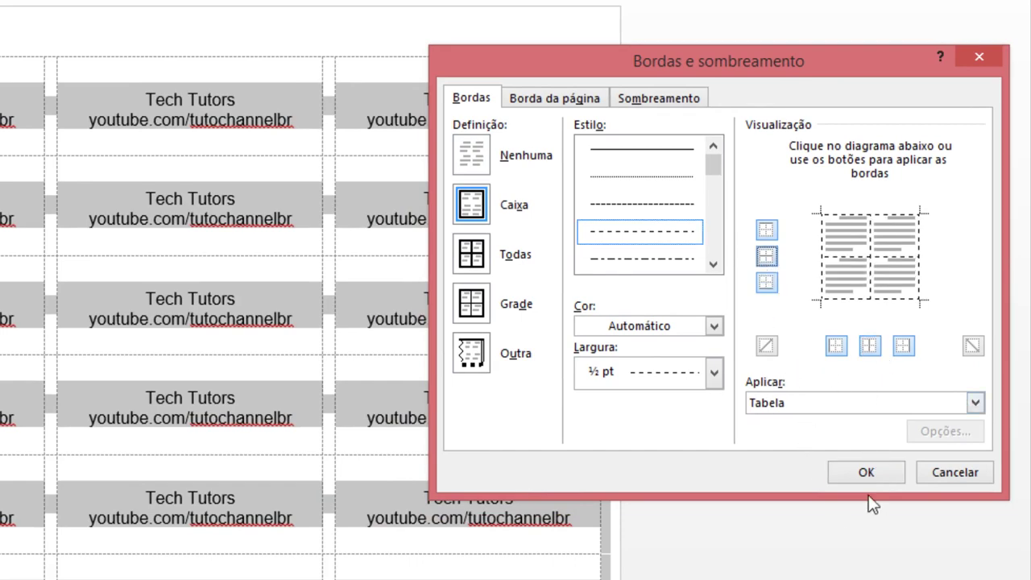
pyautogui.click(866, 473)
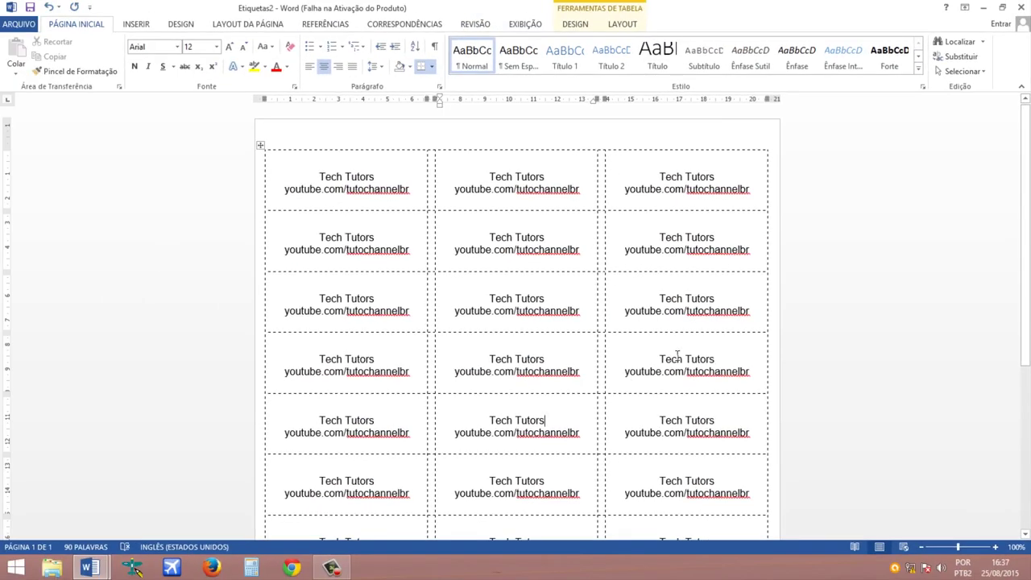
pyautogui.scroll(-1, 677, 357)
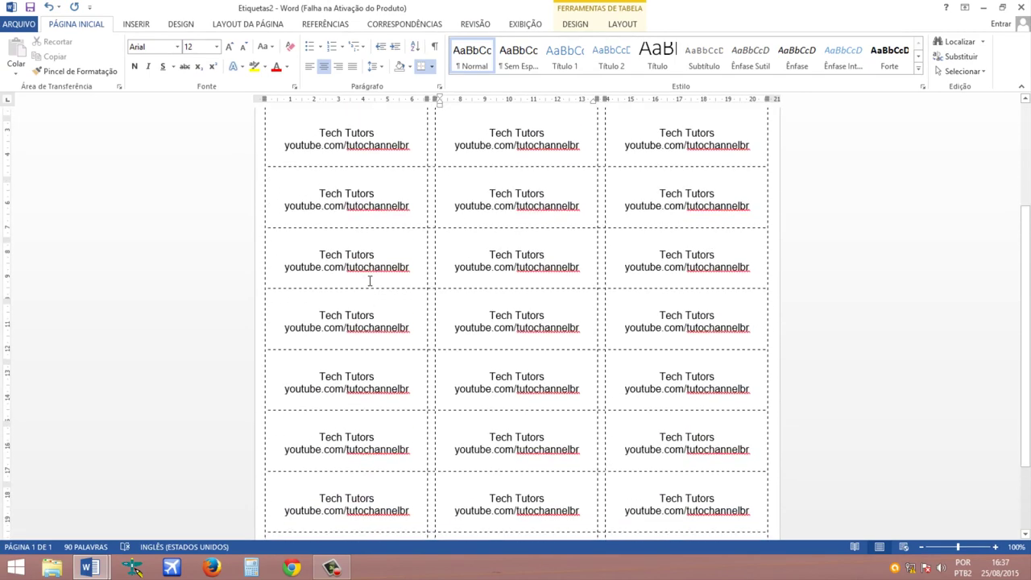
pyautogui.scroll(1, 274, 140)
pyautogui.click(575, 25)
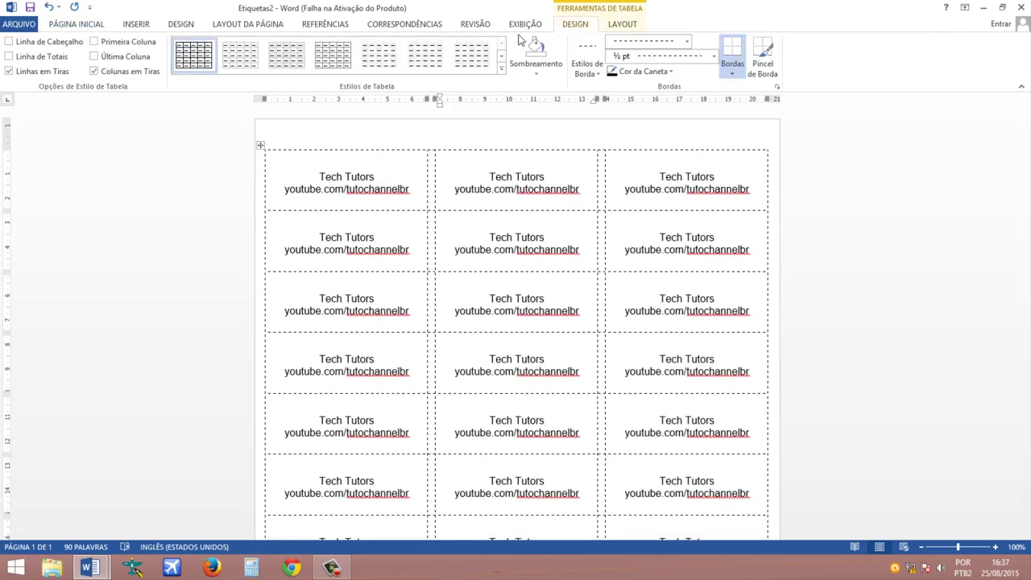
pyautogui.click(260, 149)
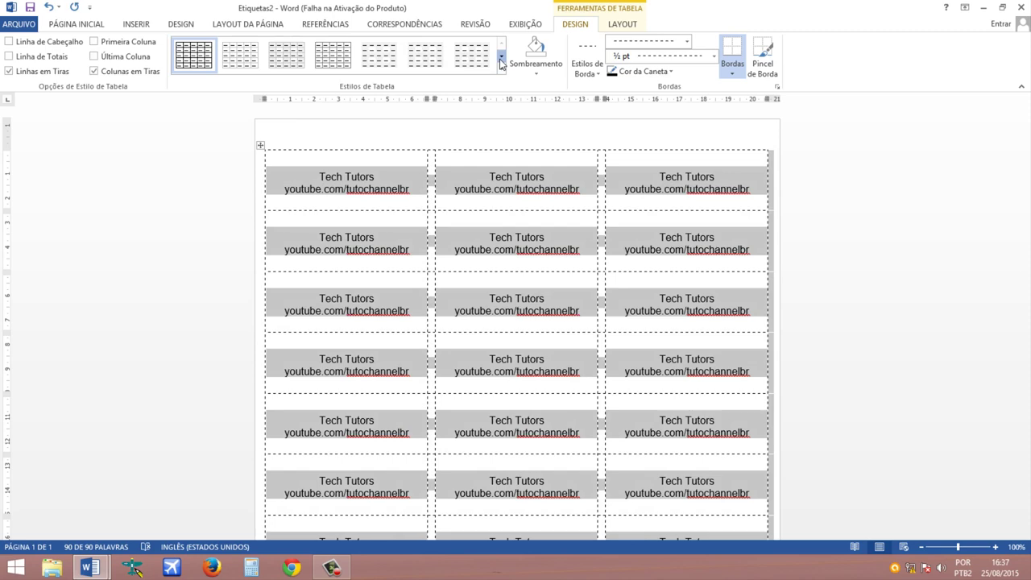
pyautogui.click(501, 57)
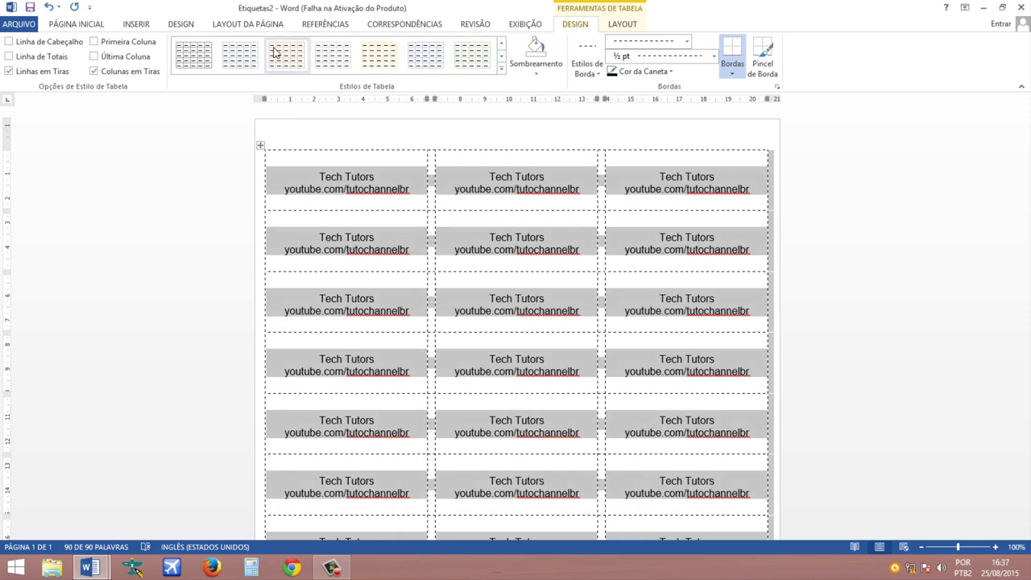
pyautogui.click(472, 57)
pyautogui.click(539, 71)
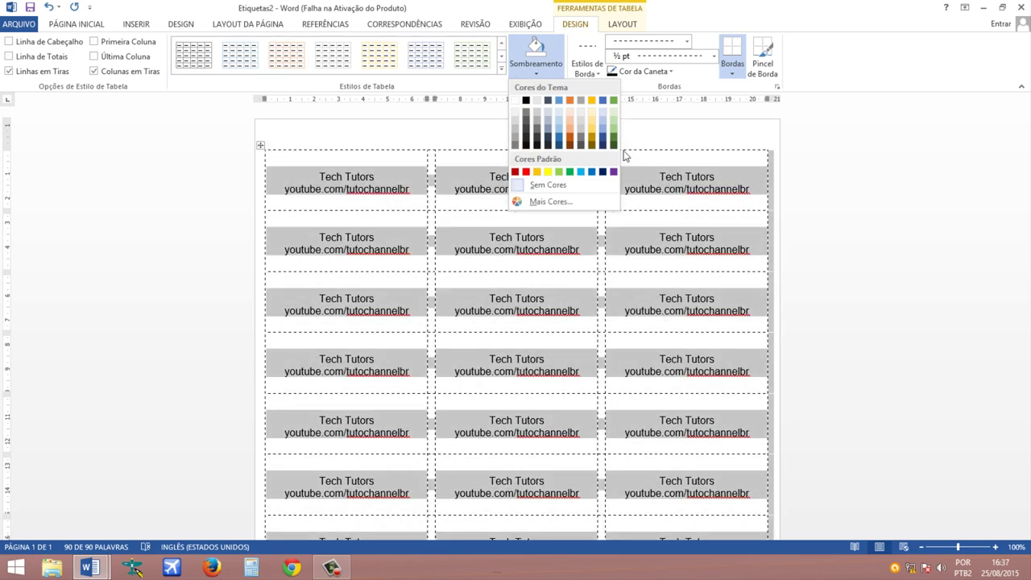
pyautogui.click(625, 156)
pyautogui.click(729, 73)
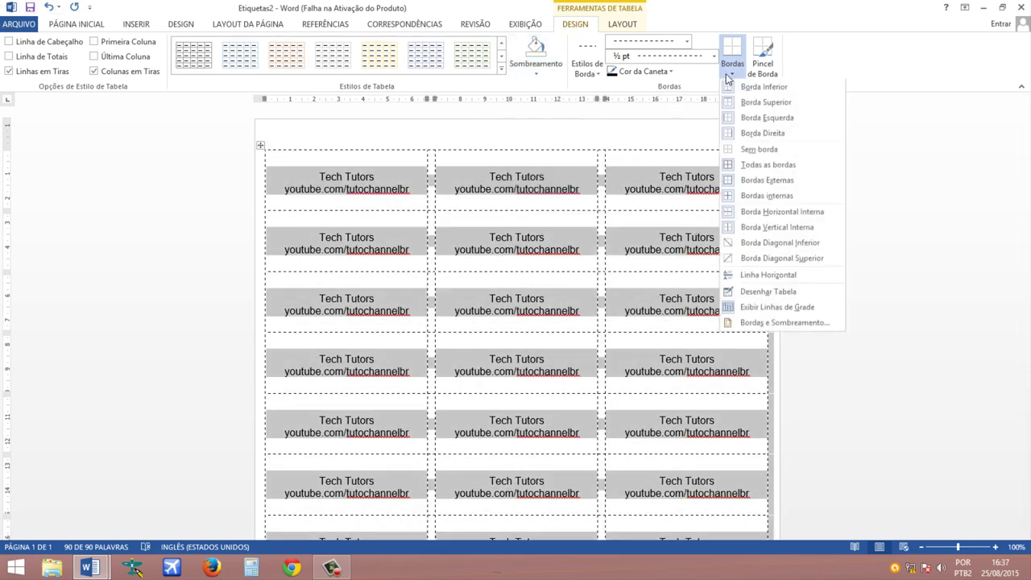
pyautogui.click(730, 73)
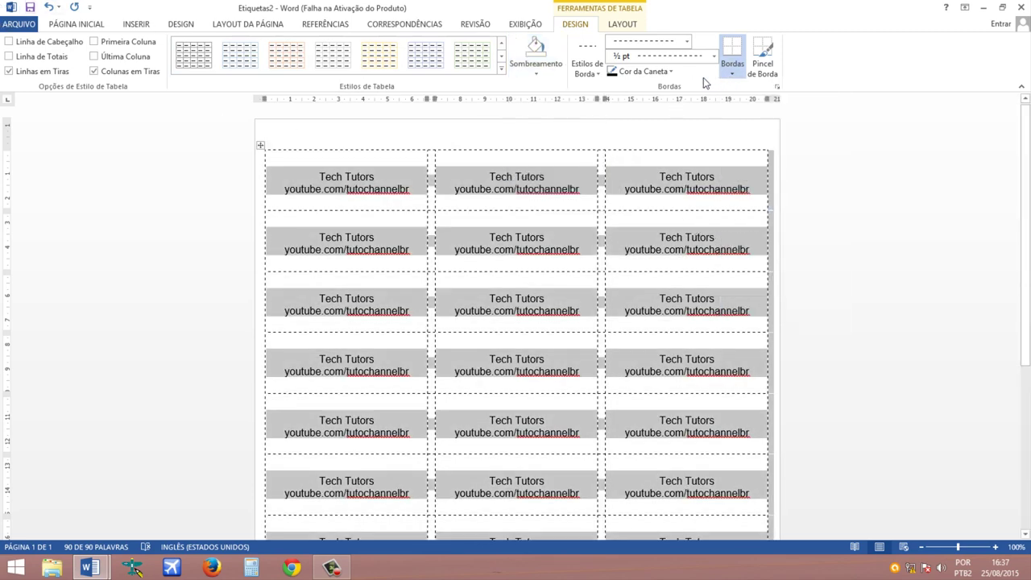